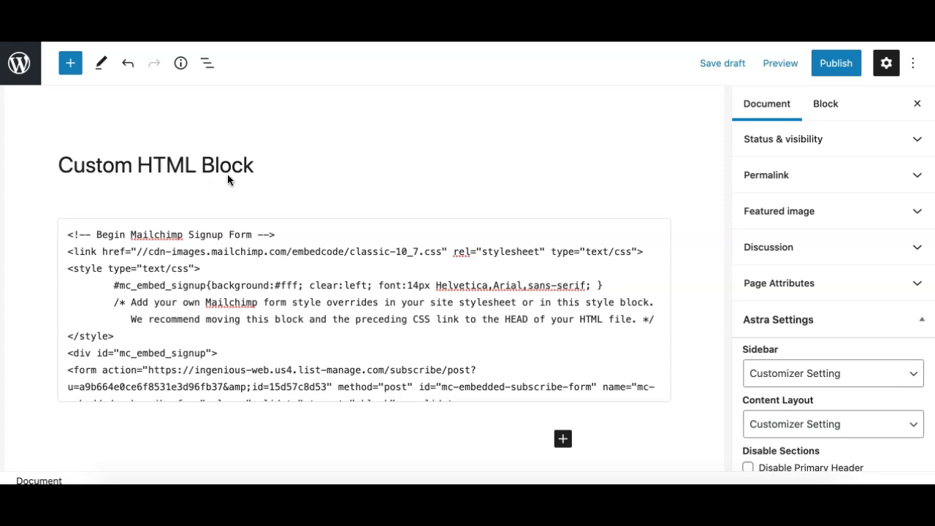
# Step: Preview the Mailchimp signup form in the Custom HTML block and return the block to its HTML code
pyautogui.click(266, 275)
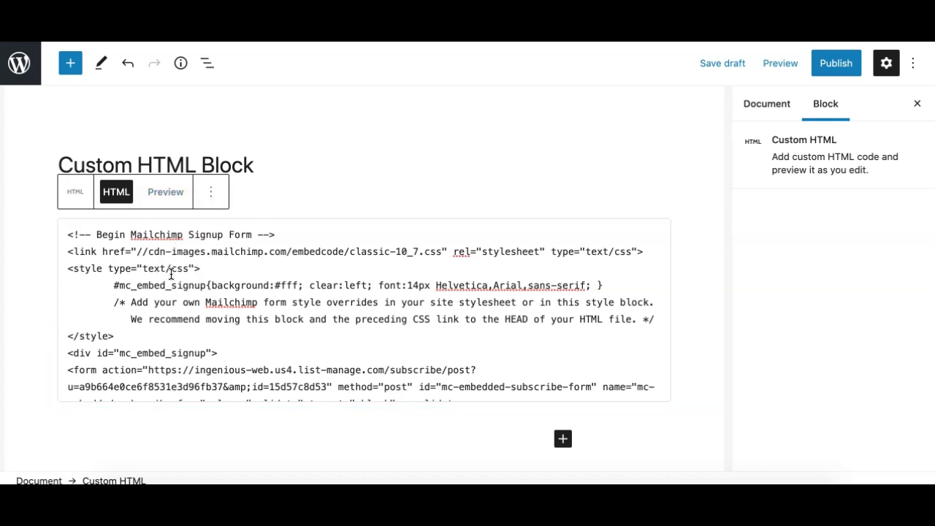
pyautogui.scroll(-5, 170, 281)
pyautogui.scroll(5, 171, 278)
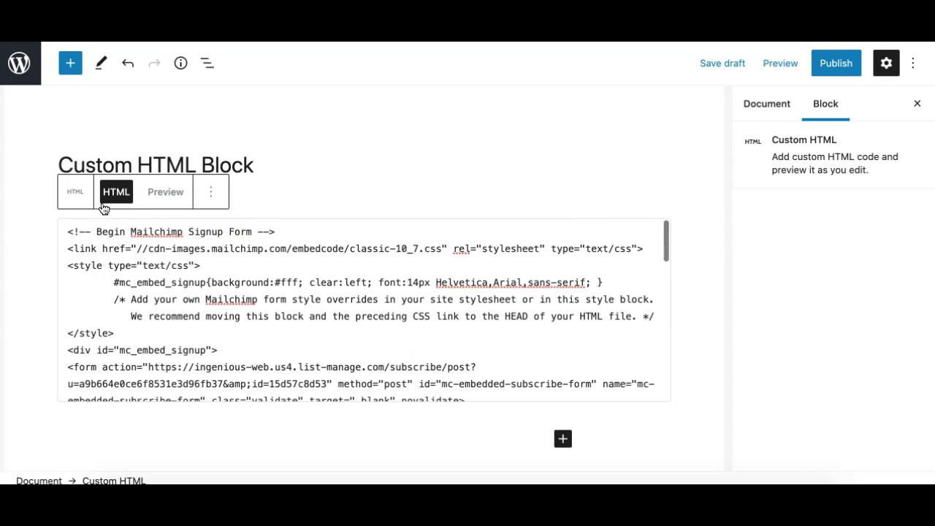
pyautogui.click(162, 195)
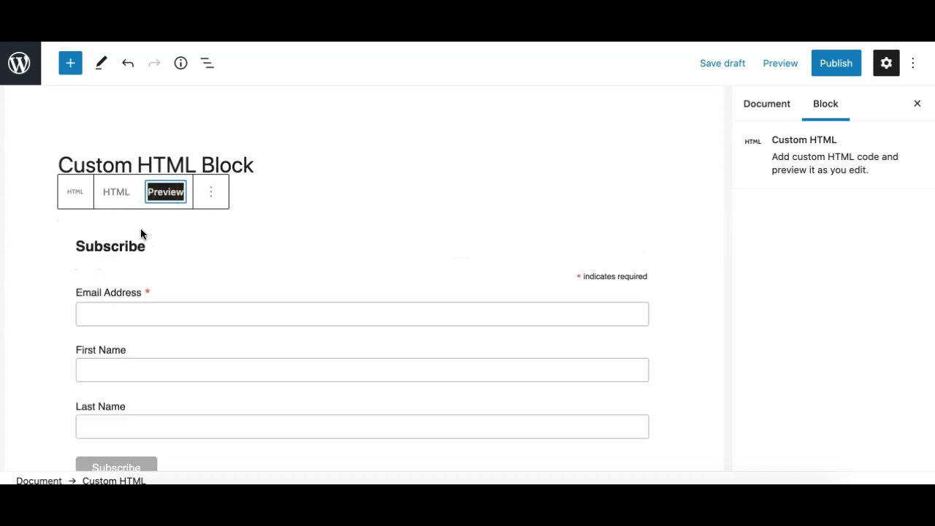
pyautogui.click(116, 197)
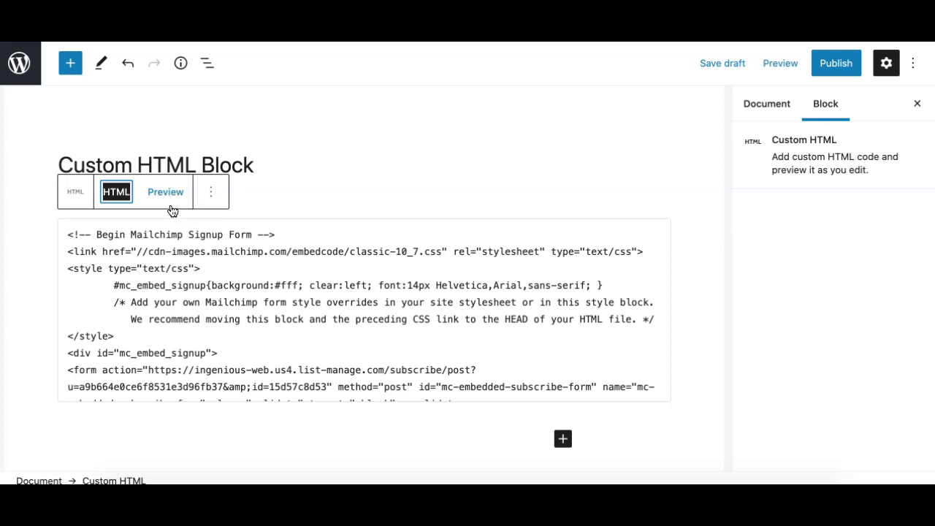
pyautogui.click(167, 199)
pyautogui.scroll(-2, 175, 321)
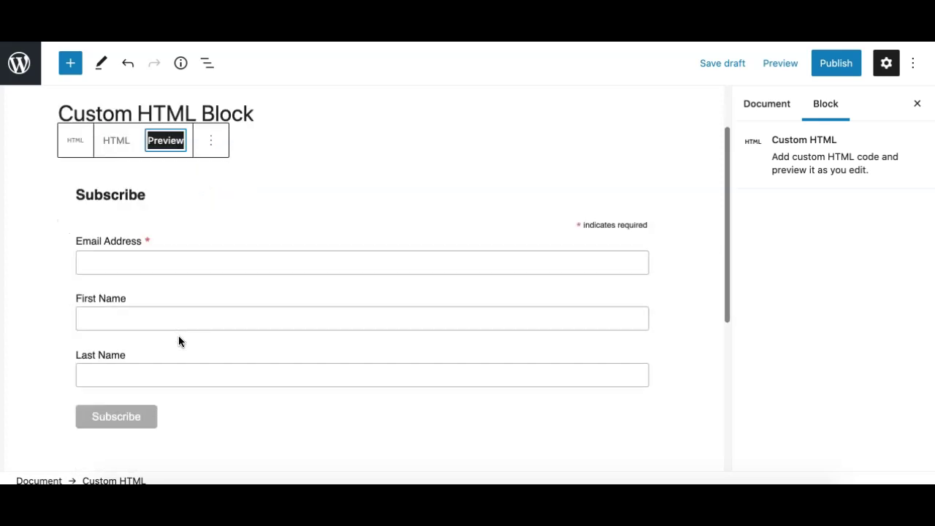
pyautogui.click(118, 140)
pyautogui.tripleClick(150, 264)
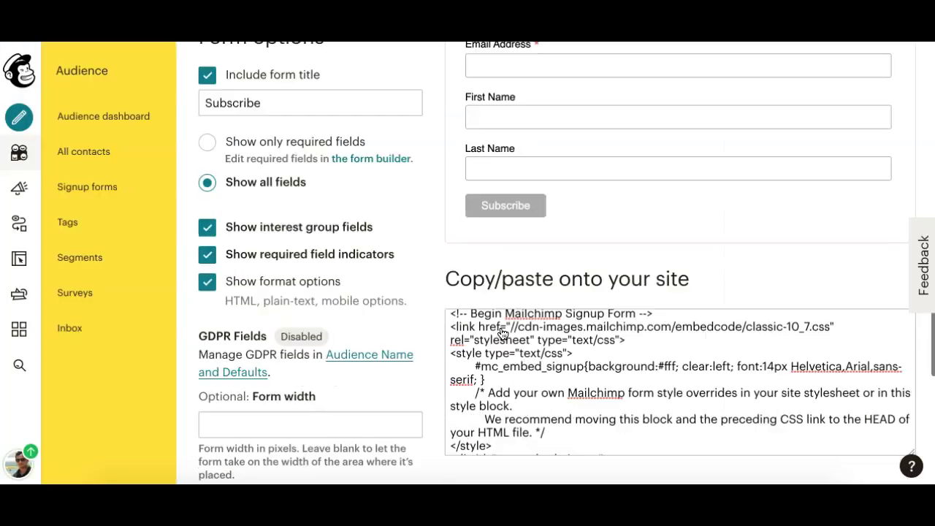
# Step: Switch to Mailchimp and examine the signup form preview and its embed code under Copy/paste onto your site
pyautogui.scroll(-5, 502, 333)
pyautogui.scroll(5, 502, 333)
pyautogui.scroll(1, 582, 134)
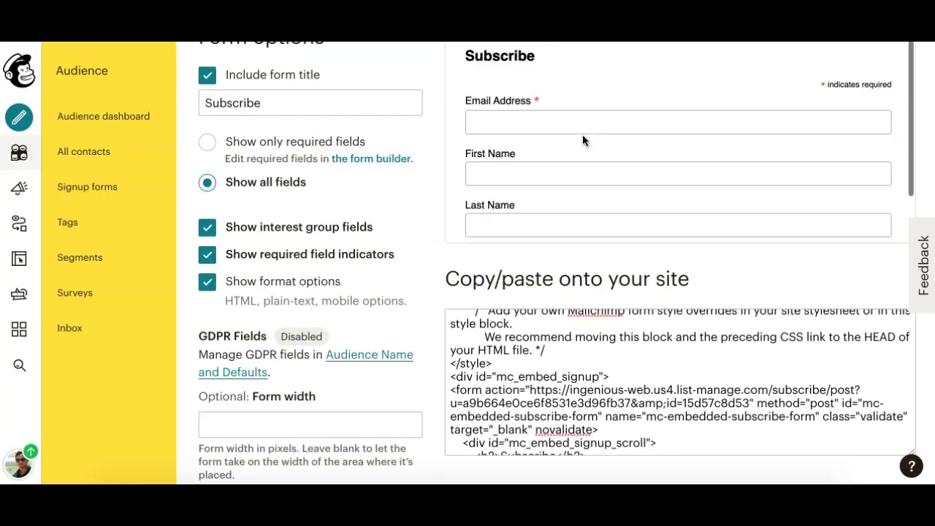
pyautogui.scroll(2, 425, 164)
pyautogui.scroll(-2, 562, 219)
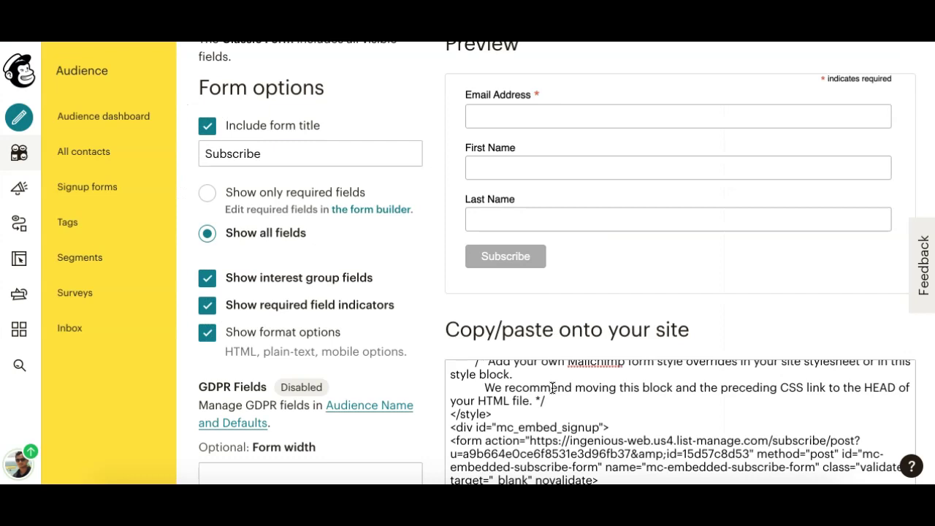
pyautogui.scroll(-2, 552, 388)
pyautogui.scroll(1, 552, 388)
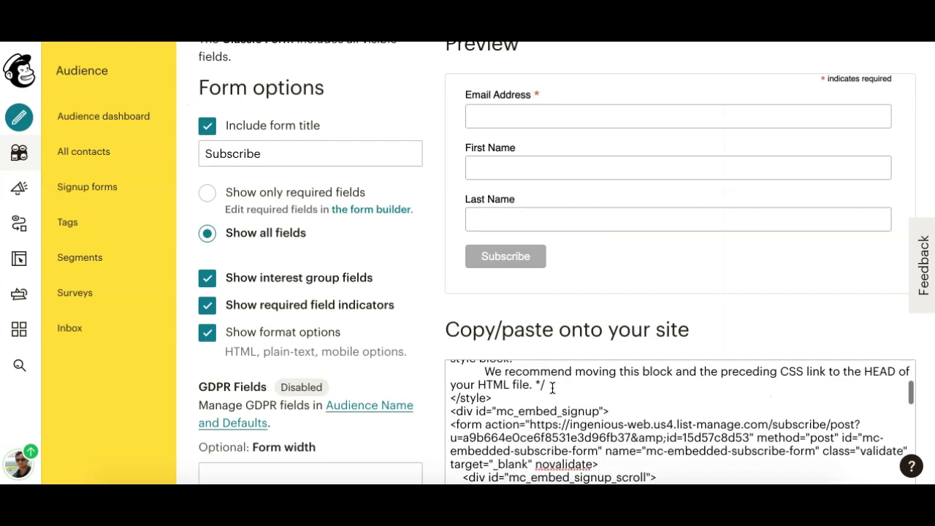
pyautogui.scroll(2, 552, 388)
pyautogui.scroll(1, 575, 150)
pyautogui.scroll(-1, 575, 150)
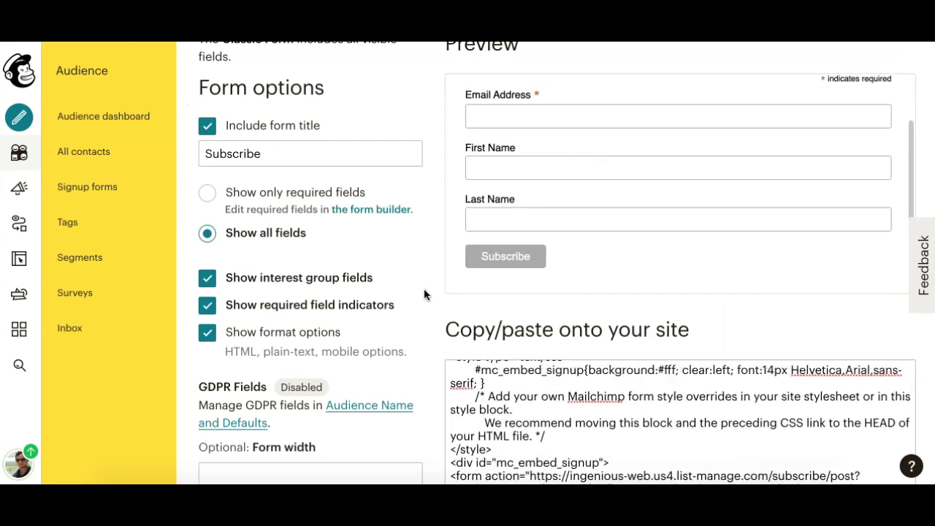
pyautogui.scroll(-2, 433, 322)
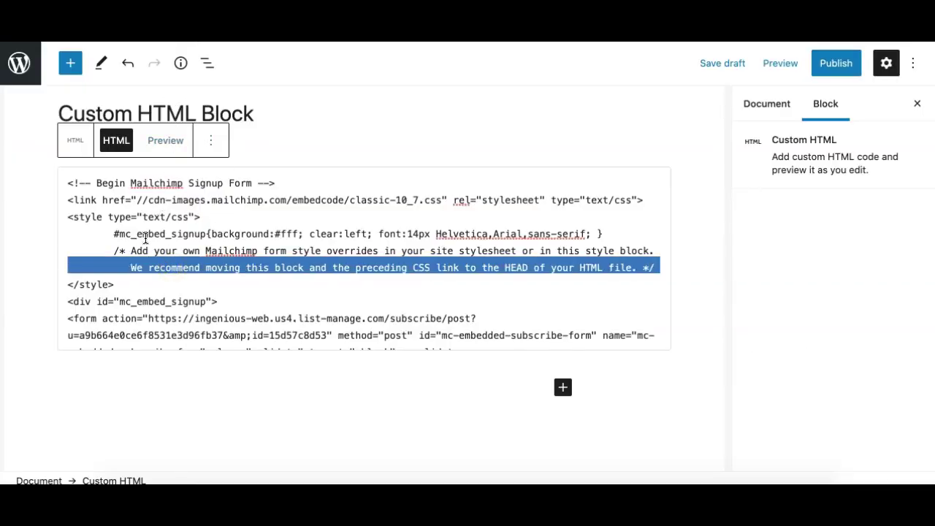
# Step: Compare the WordPress block's form preview with Mailchimp's own preview, then return the block to HTML code
pyautogui.tripleClick(144, 235)
pyautogui.click(166, 140)
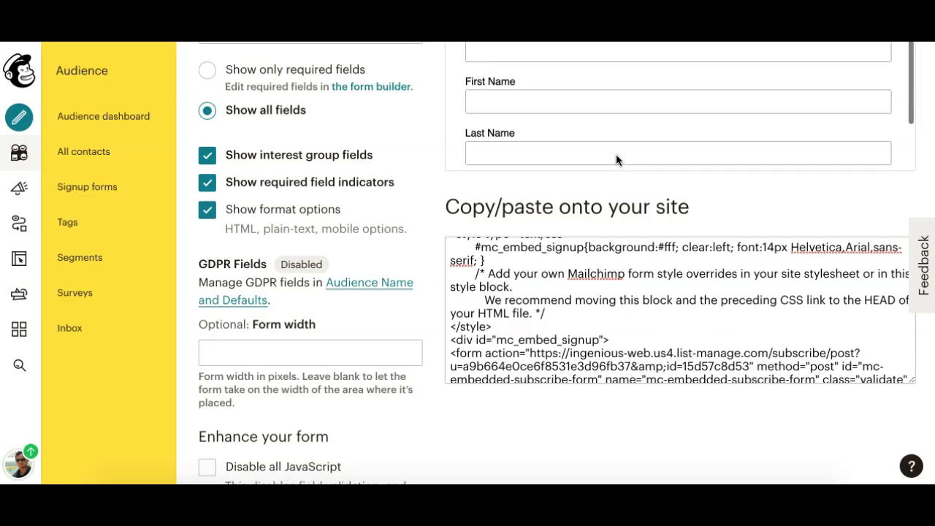
pyautogui.scroll(4, 615, 154)
pyautogui.scroll(-2, 552, 181)
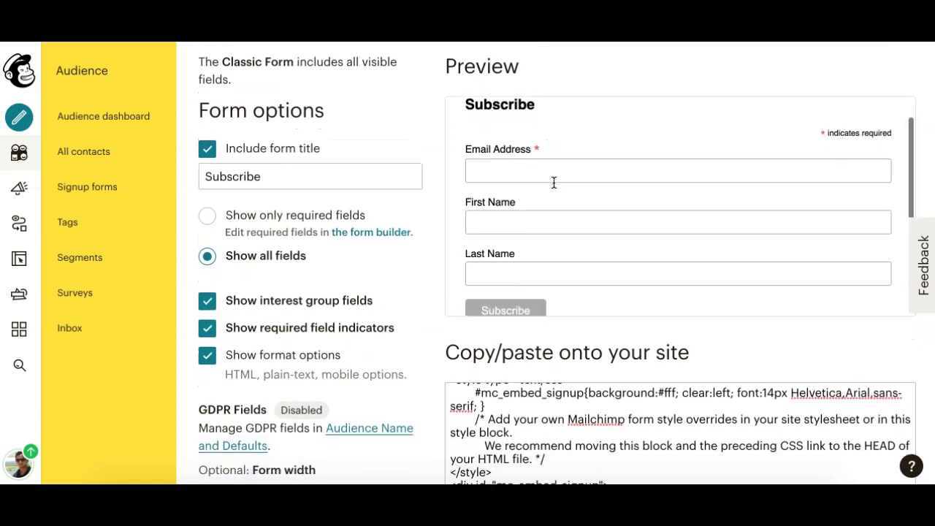
pyautogui.scroll(2, 482, 130)
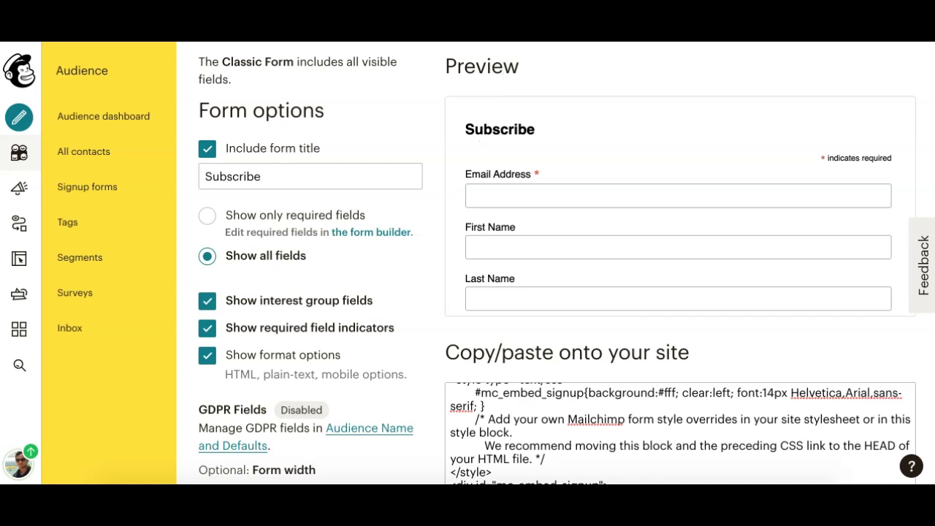
pyautogui.scroll(-1, 520, 181)
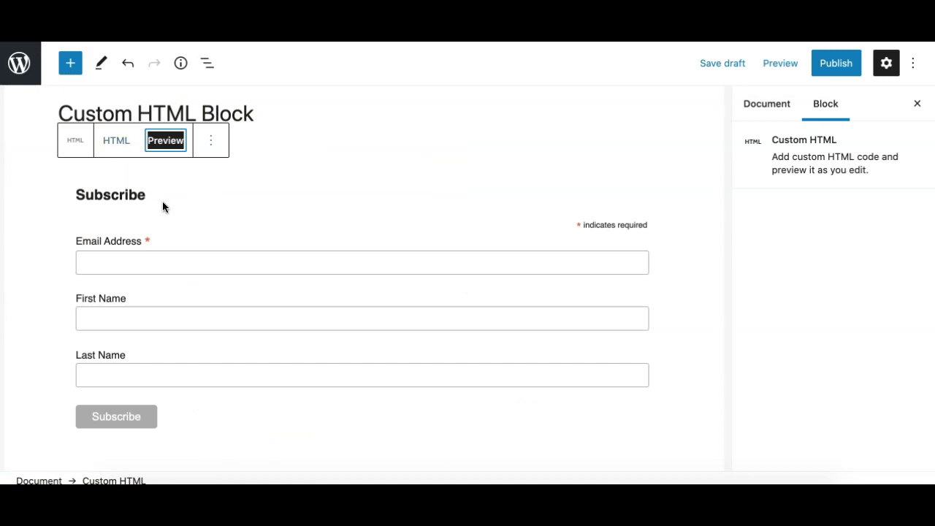
pyautogui.click(116, 141)
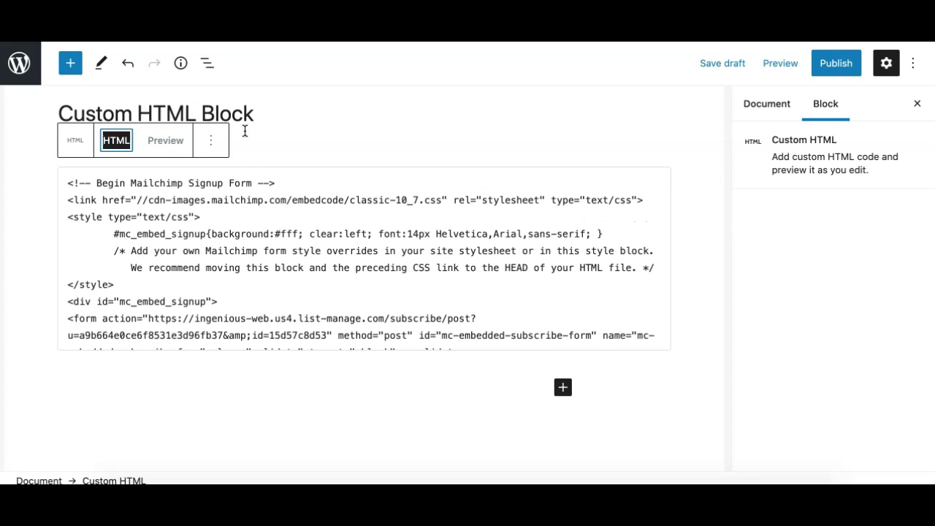
# Step: Search the block library for html and insert a Custom HTML block directly below the page title
pyautogui.click(267, 117)
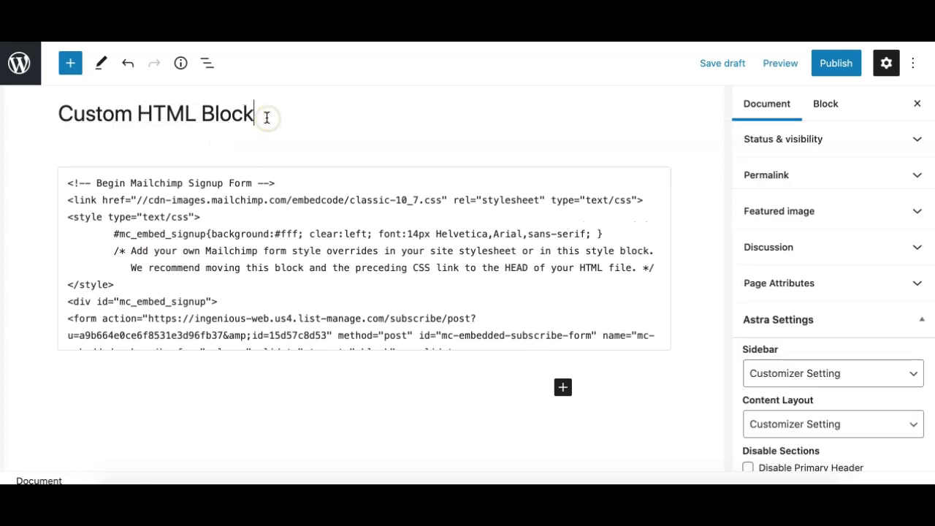
pyautogui.press('Return')
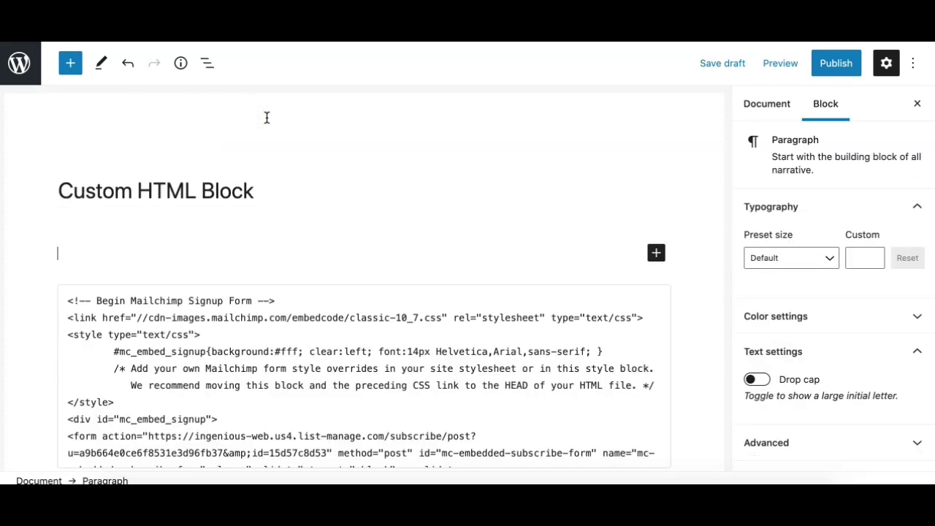
pyautogui.click(71, 63)
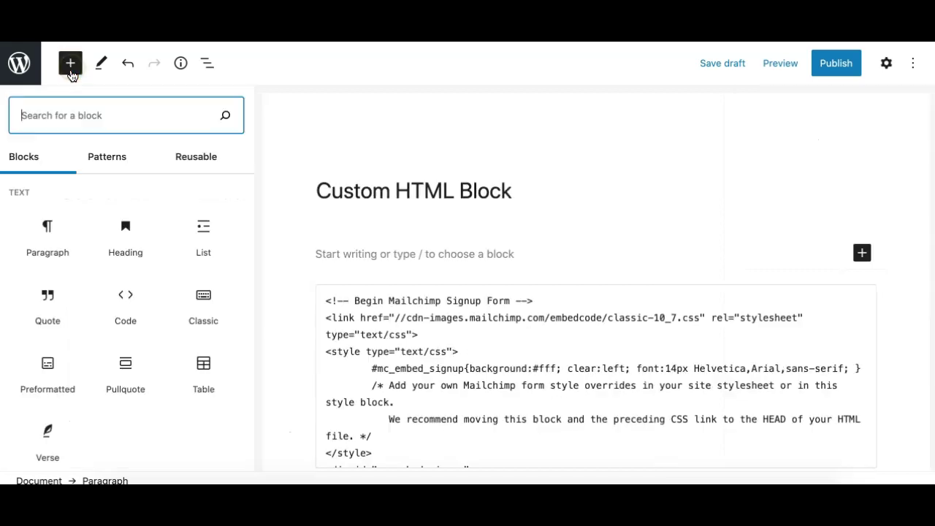
pyautogui.write('html')
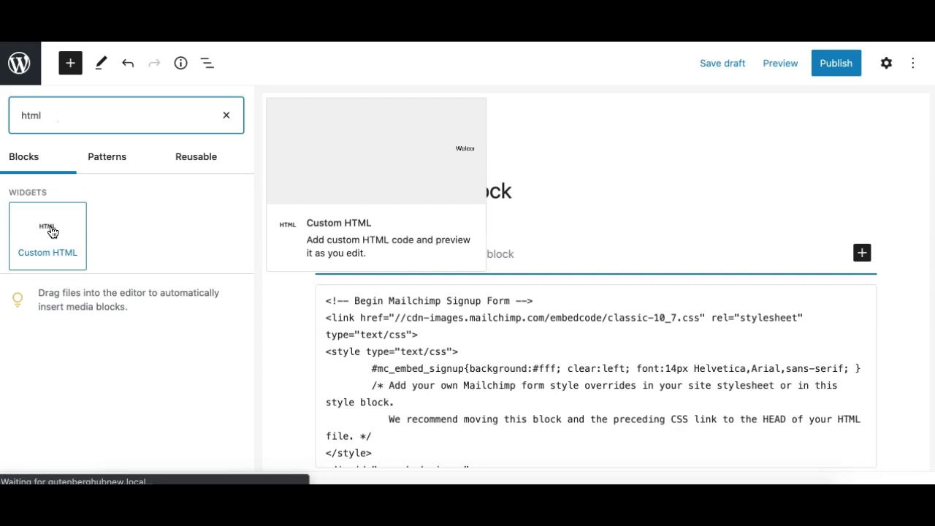
pyautogui.click(48, 232)
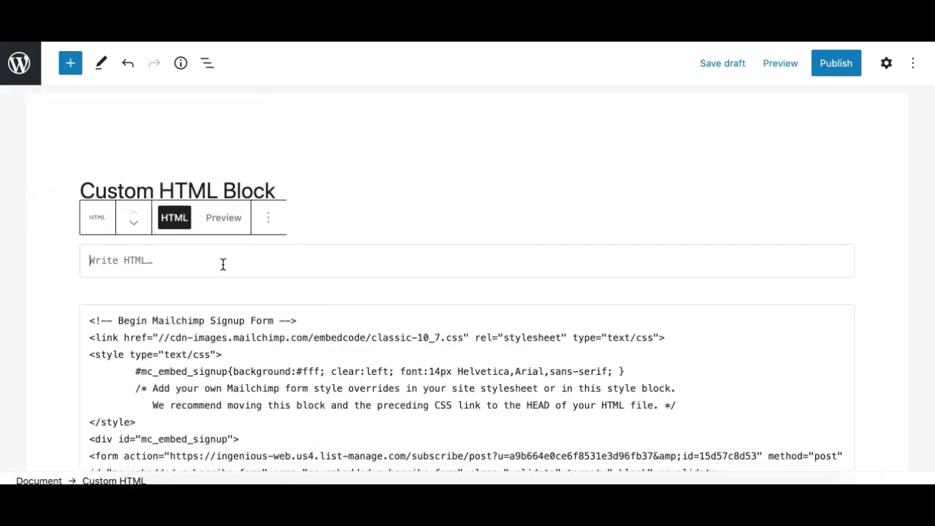
# Step: Switch the empty Custom HTML block between its preview and HTML code views
pyautogui.click(210, 216)
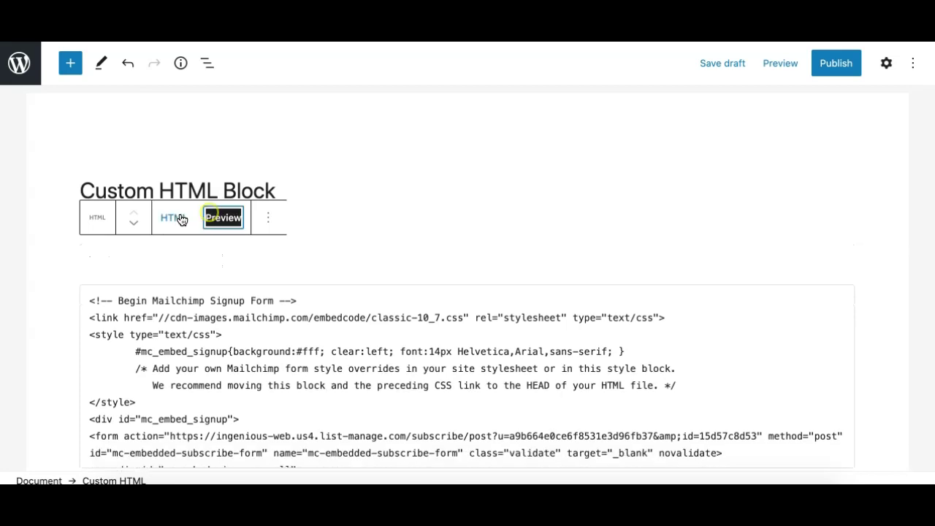
pyautogui.click(182, 219)
pyautogui.click(222, 219)
pyautogui.click(179, 221)
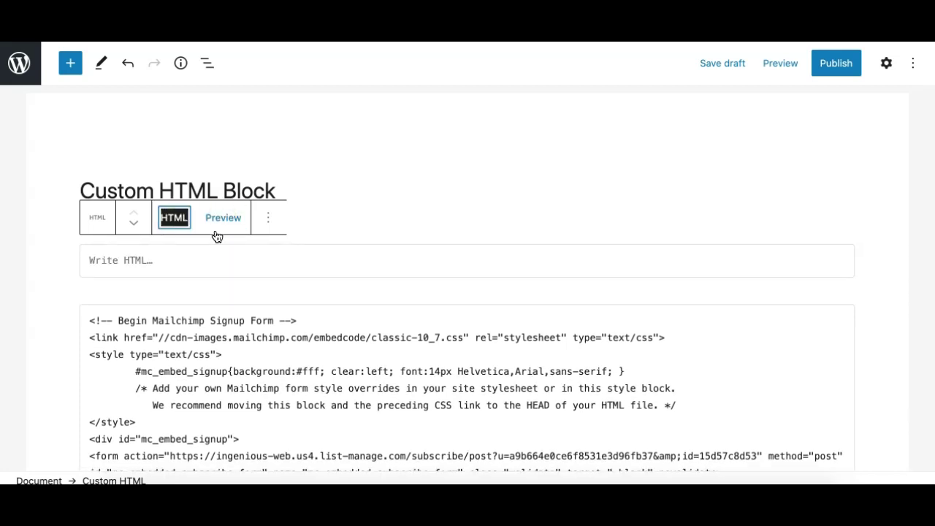
# Step: Enter the sample text fsdf in the empty Custom HTML block and delete it again
pyautogui.click(183, 261)
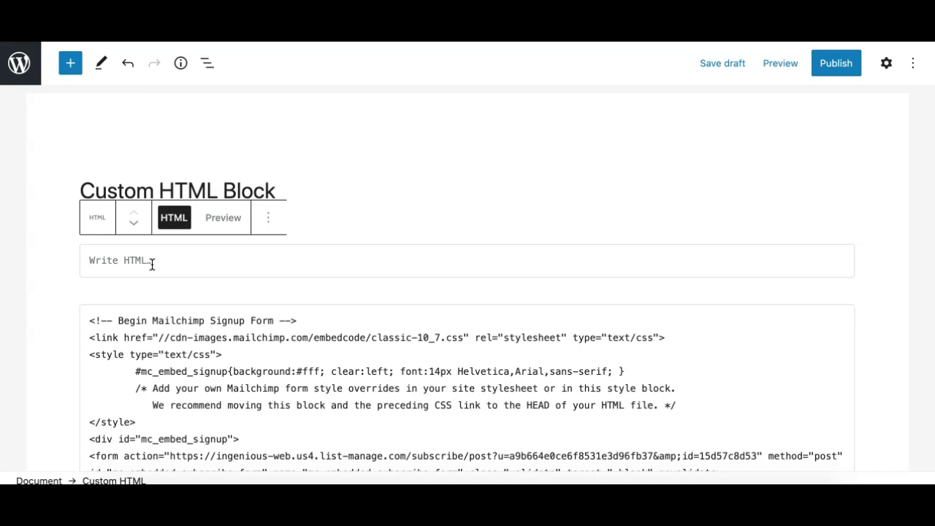
pyautogui.write('fsdf')
pyautogui.doubleClick(153, 264)
pyautogui.press('BackSpace')
# Step: Remove the empty Custom HTML block below the page title
pyautogui.click(267, 219)
pyautogui.scroll(-2, 284, 425)
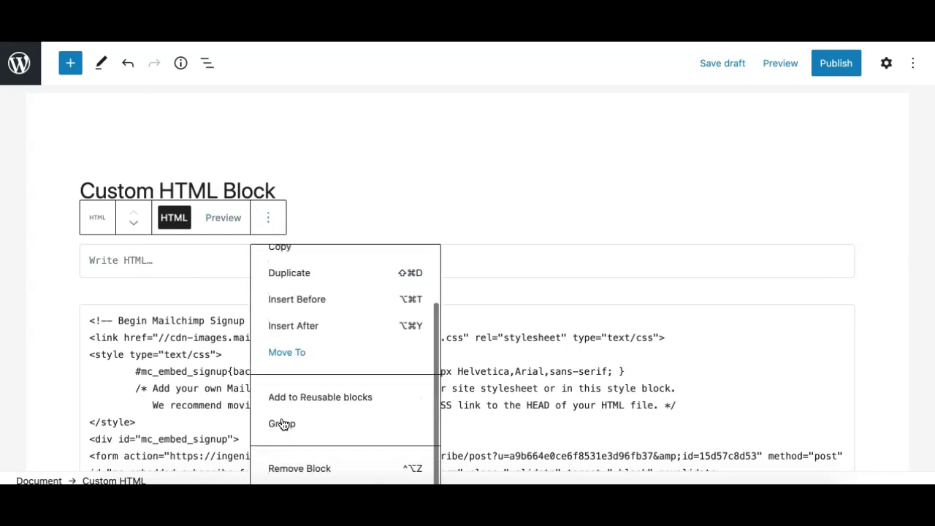
pyautogui.click(278, 465)
# Step: Add a line below the page title and turn it into a Custom HTML block with the slash command /ht
pyautogui.click(285, 197)
pyautogui.press('Return')
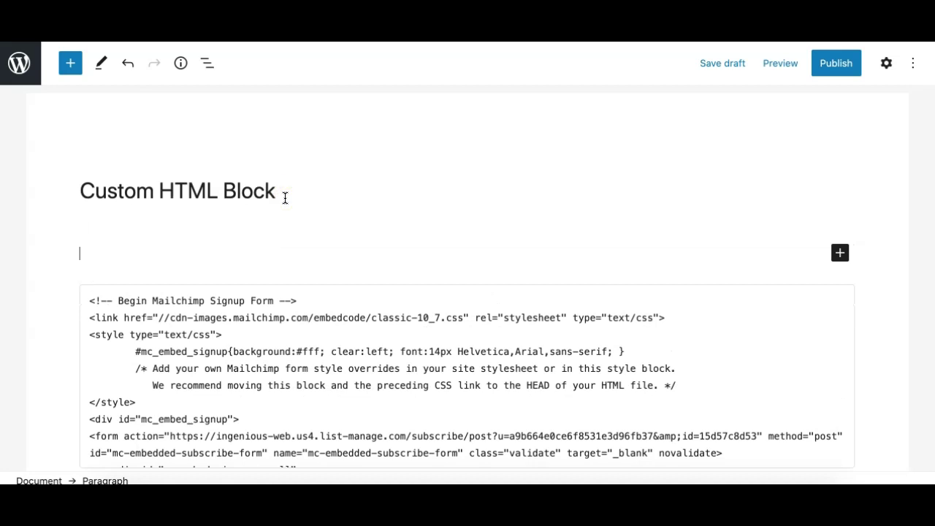
pyautogui.write('/')
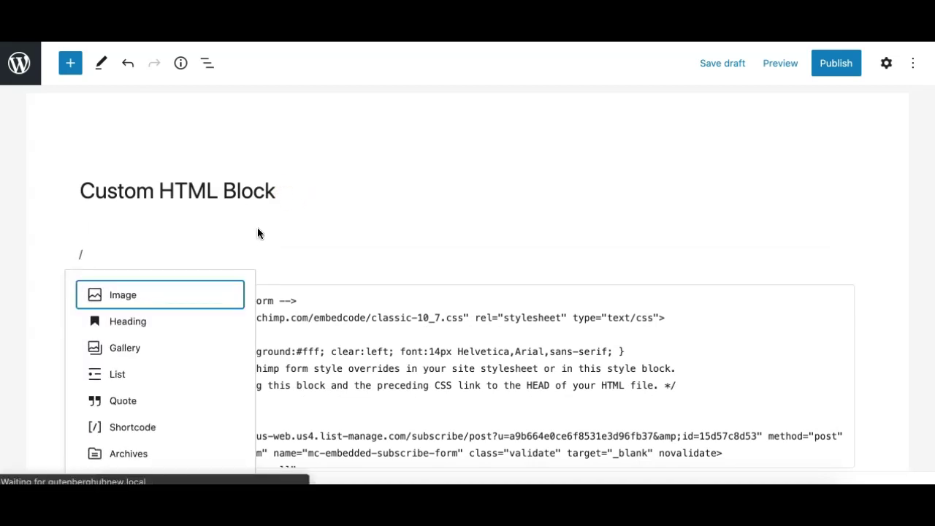
pyautogui.write('ht')
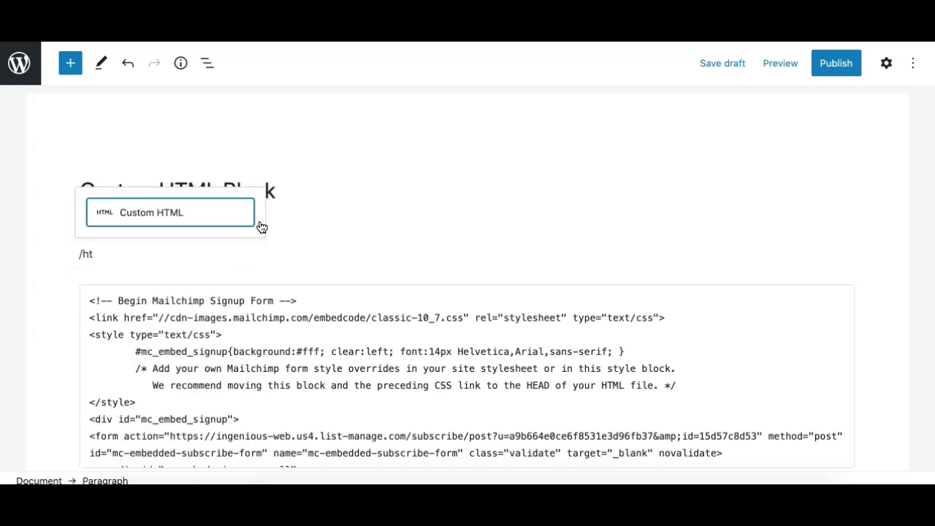
pyautogui.click(130, 219)
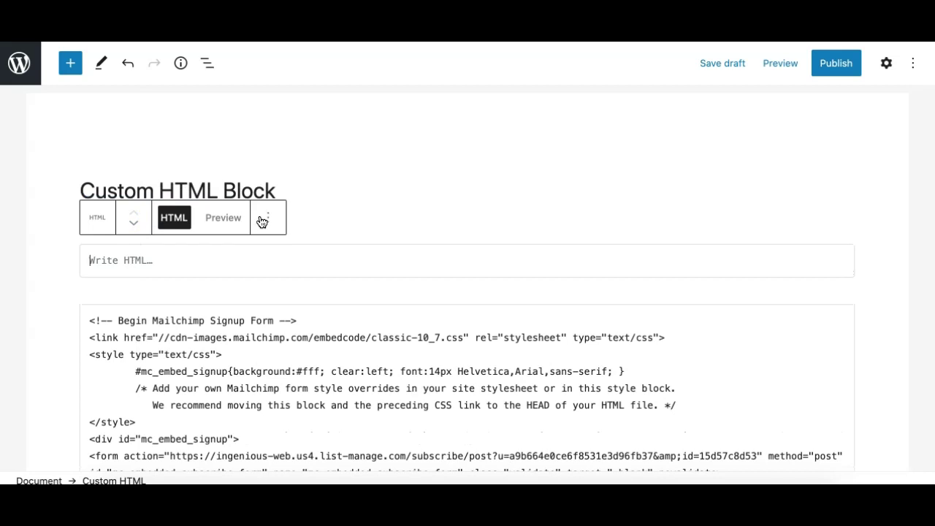
# Step: Undo the last change and remove the empty Custom HTML block above the Mailchimp code
pyautogui.hotkey('ctrl', 'z')
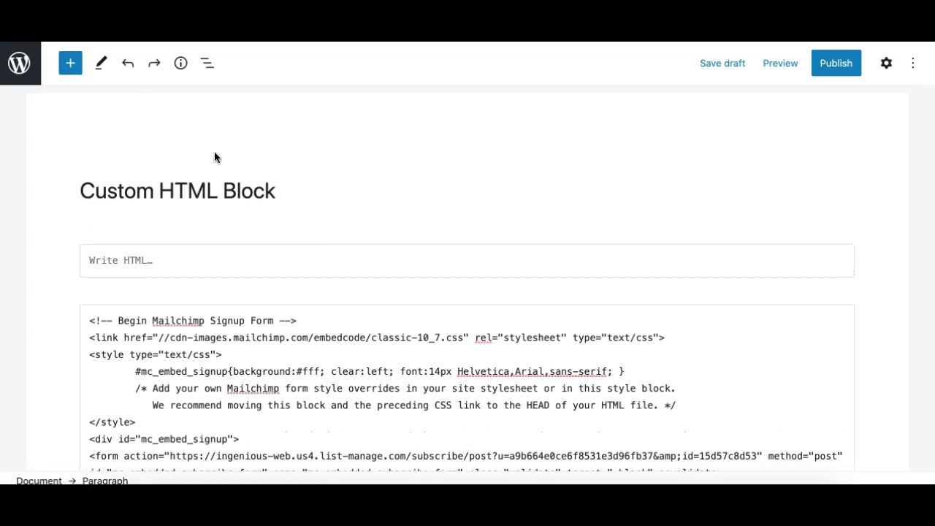
pyautogui.click(211, 264)
pyautogui.click(271, 219)
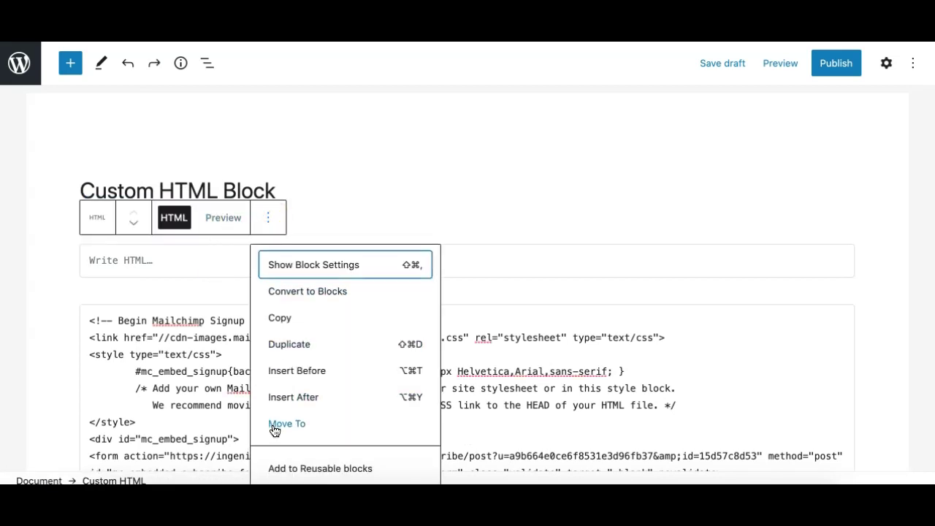
pyautogui.scroll(-2, 293, 438)
pyautogui.click(305, 467)
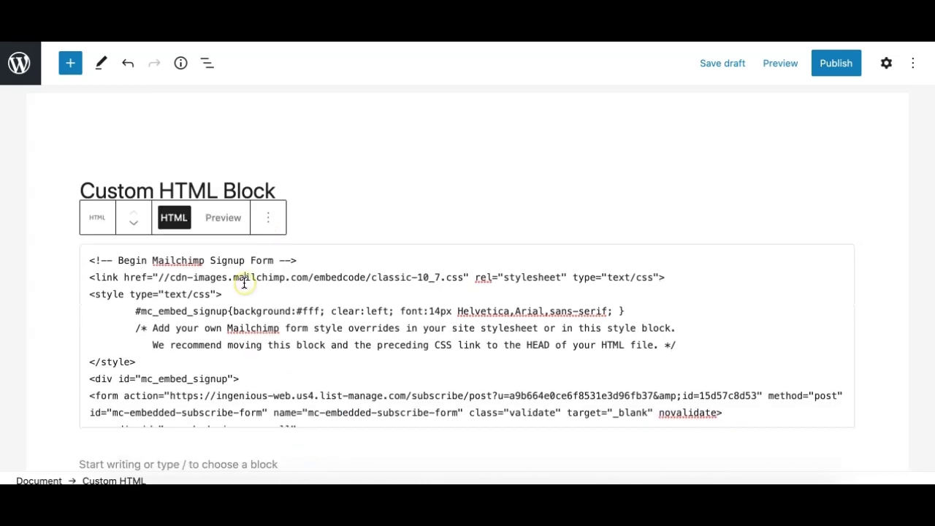
# Step: Transform the Custom HTML block containing the Mailchimp signup form into a Code block and review its full code
pyautogui.click(244, 283)
pyautogui.click(100, 221)
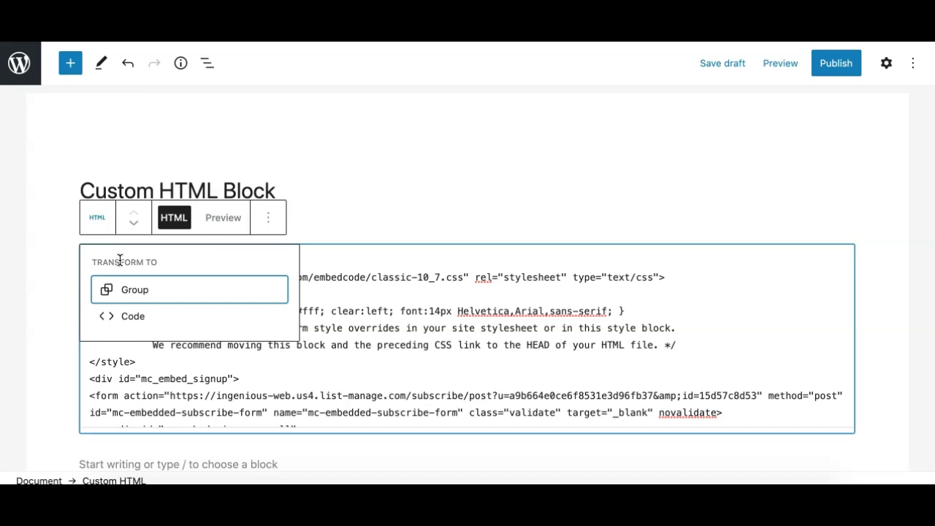
pyautogui.click(134, 317)
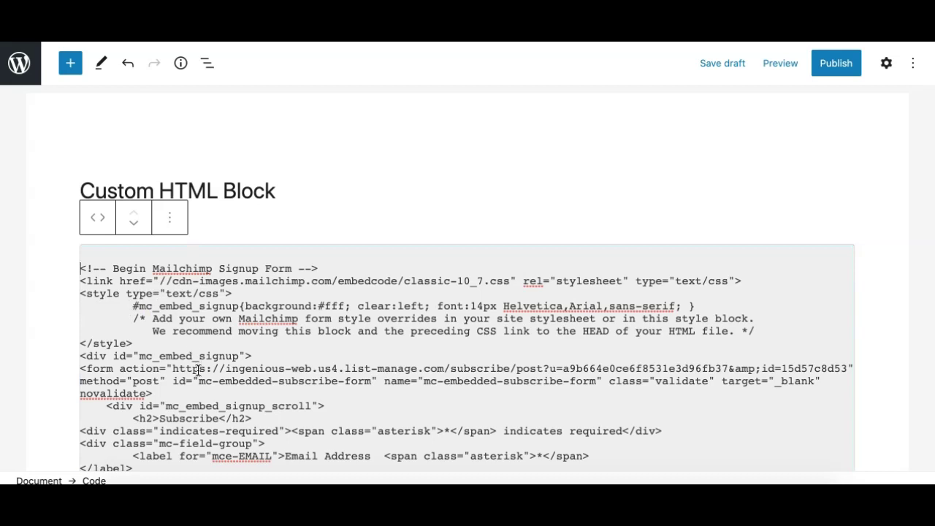
pyautogui.scroll(-4, 197, 369)
pyautogui.scroll(-10, 200, 376)
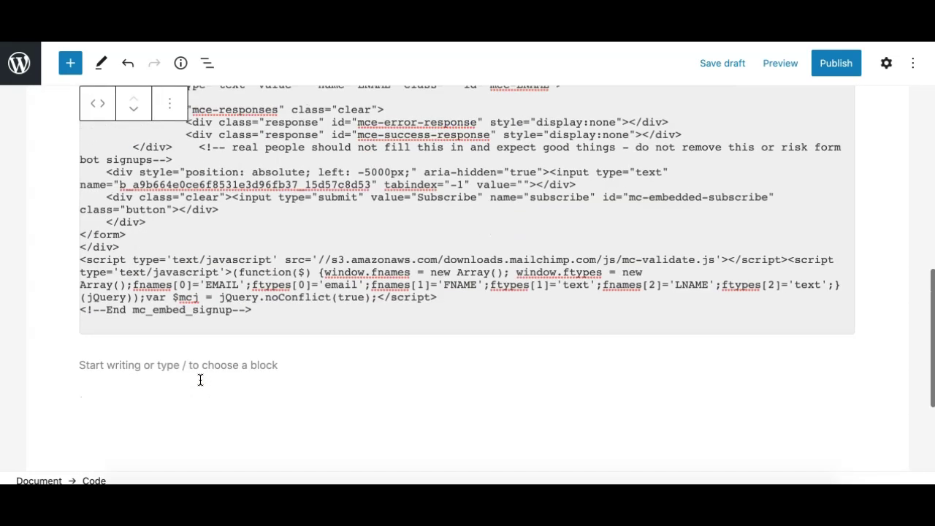
# Step: Transform the Code block back into a Custom HTML block and switch it to the rendered form preview
pyautogui.scroll(8, 200, 379)
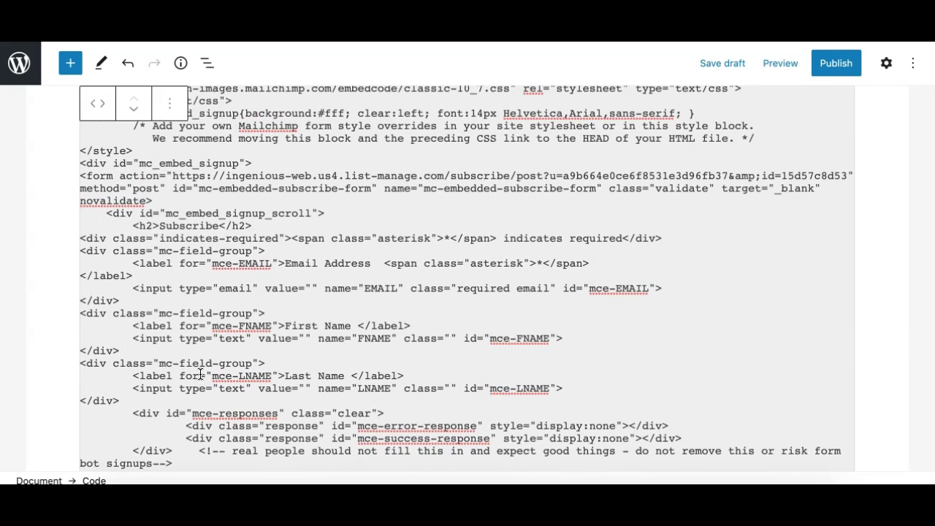
pyautogui.scroll(5, 200, 374)
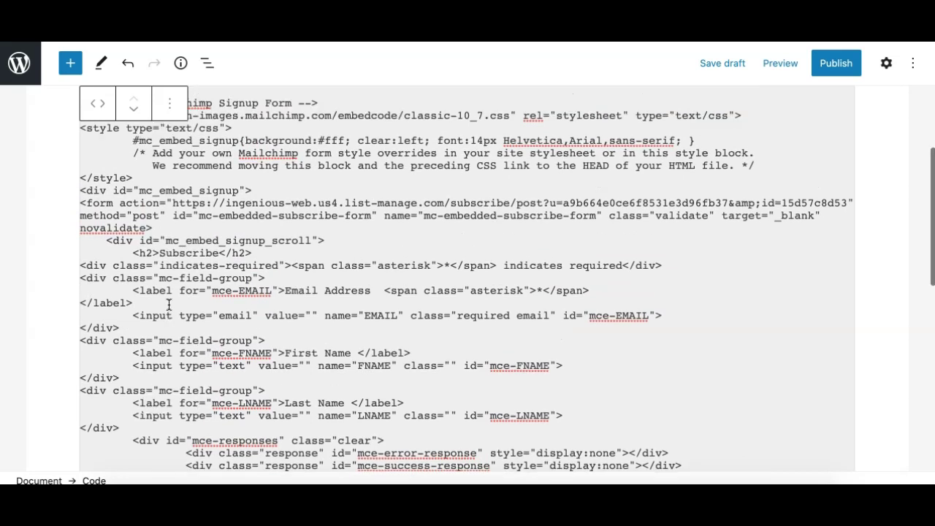
pyautogui.click(103, 222)
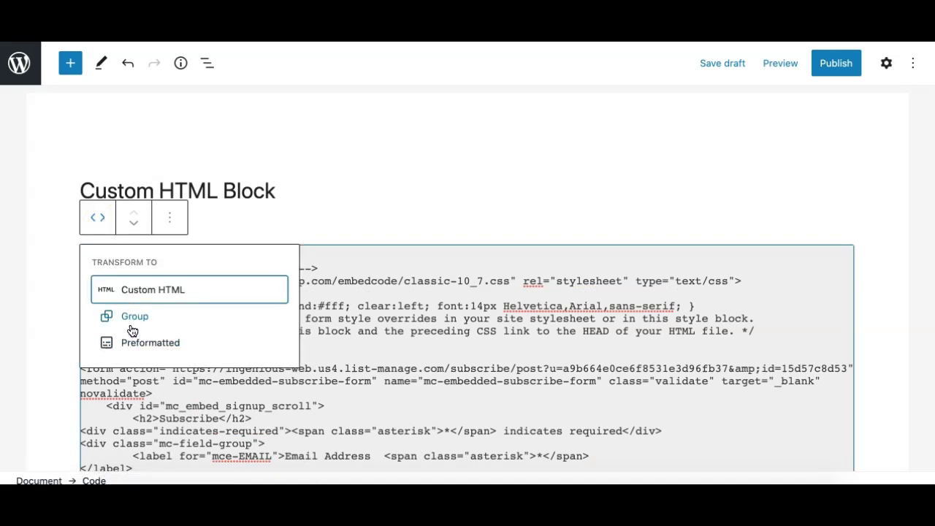
pyautogui.click(133, 289)
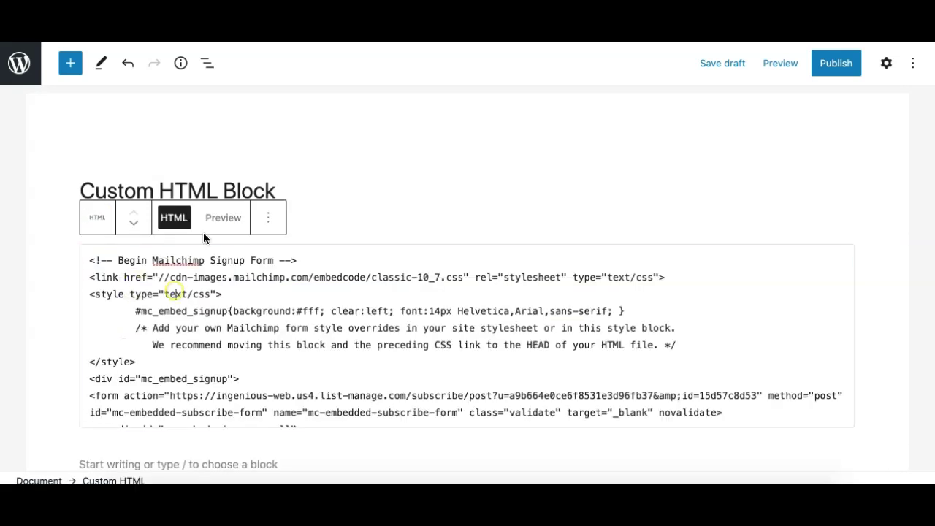
pyautogui.click(225, 221)
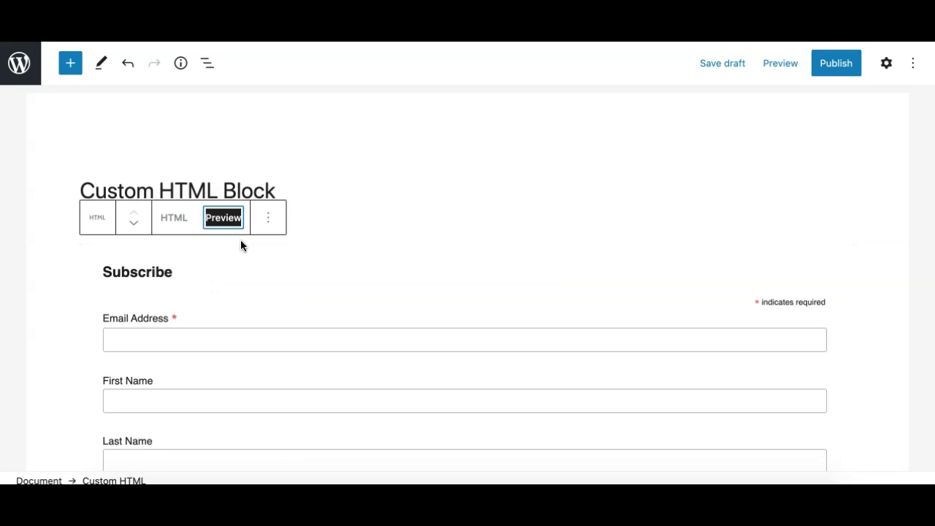
# Step: Save the page as a draft, preview it in a new tab, and return to the editor
pyautogui.click(736, 64)
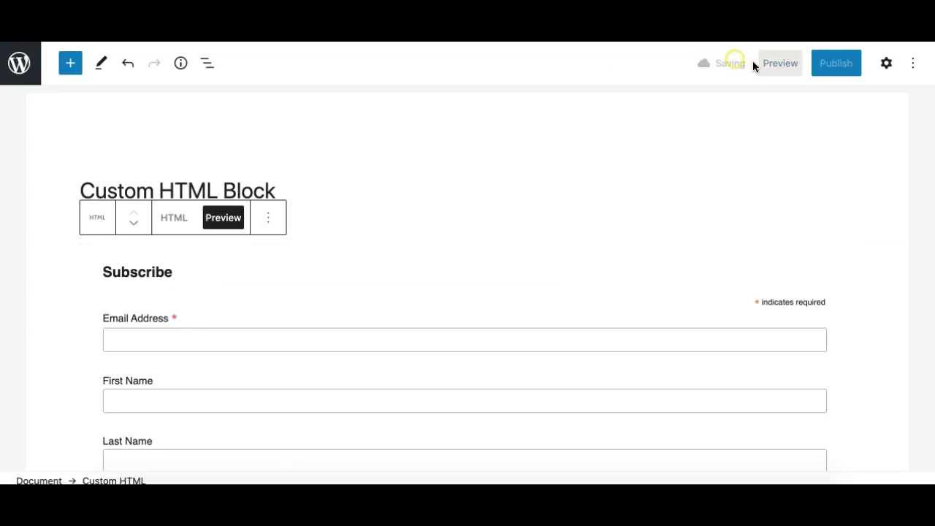
pyautogui.click(780, 66)
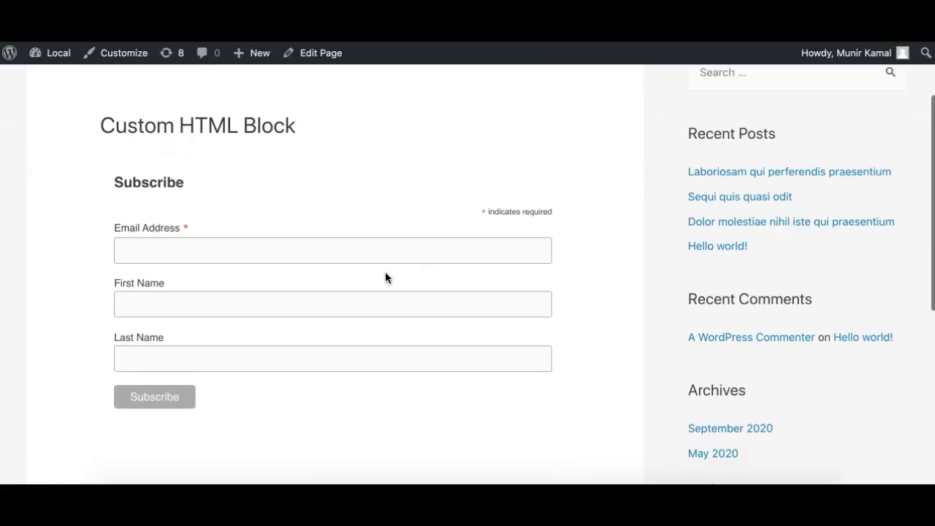
pyautogui.hotkey('ctrl', 'w')
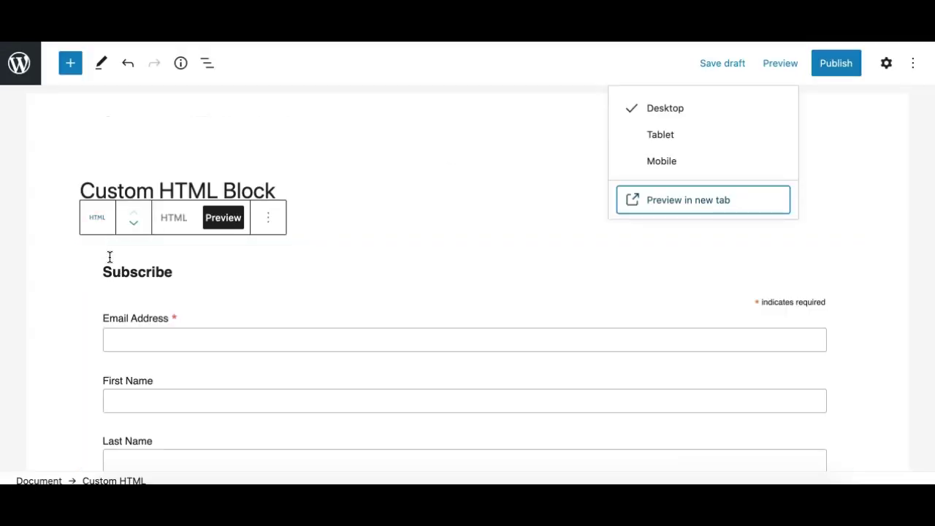
# Step: Add a filler paragraph reading "ddasdsd" below the signup form block and start another paragraph after it
pyautogui.scroll(-5, 128, 312)
pyautogui.click(146, 291)
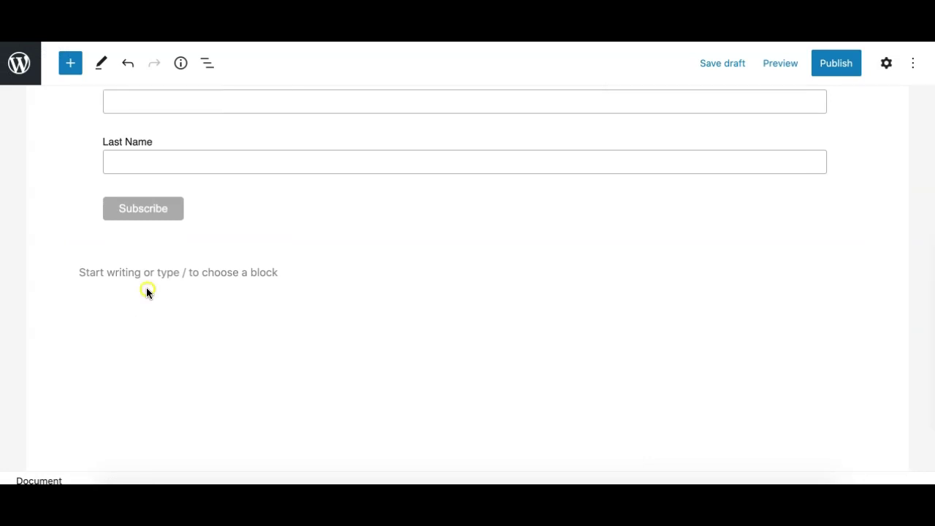
pyautogui.click(153, 275)
pyautogui.write('ddasdsd')
pyautogui.press('Return')
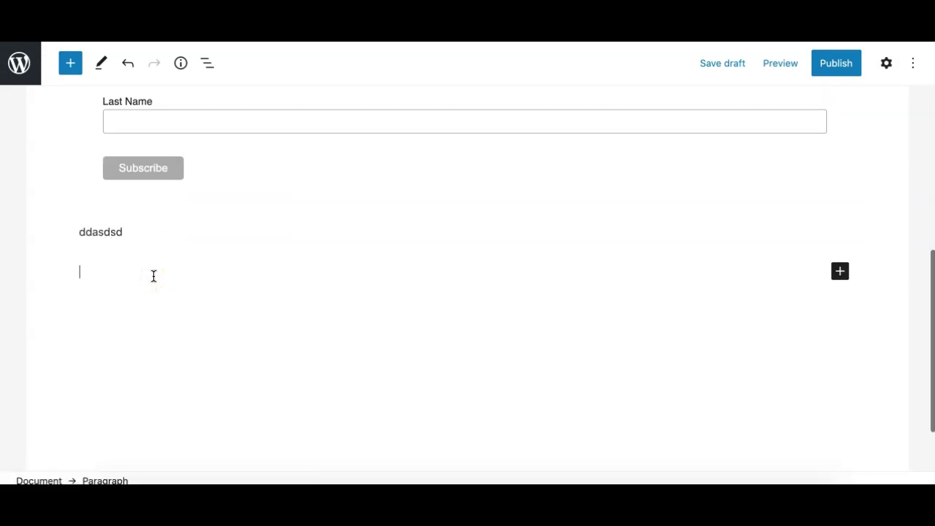
pyautogui.write('adasdas')
# Step: Move the Custom HTML block below the "ddasdsd" paragraph, back above it, and below it again
pyautogui.scroll(5, 102, 144)
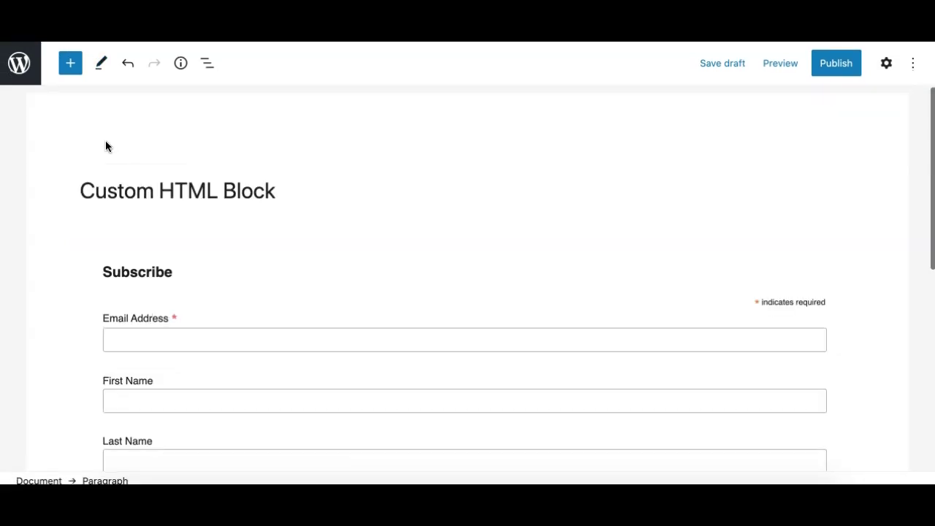
pyautogui.click(125, 292)
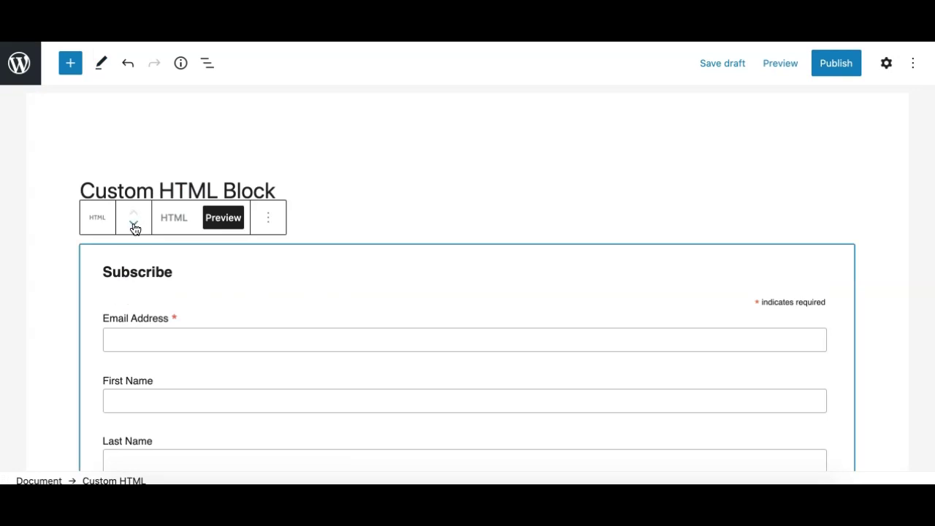
pyautogui.click(134, 226)
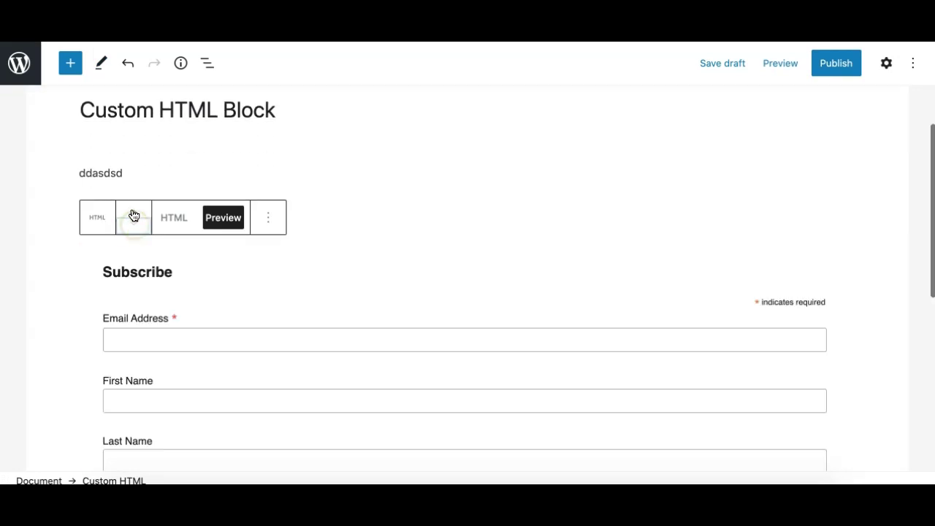
pyautogui.click(133, 213)
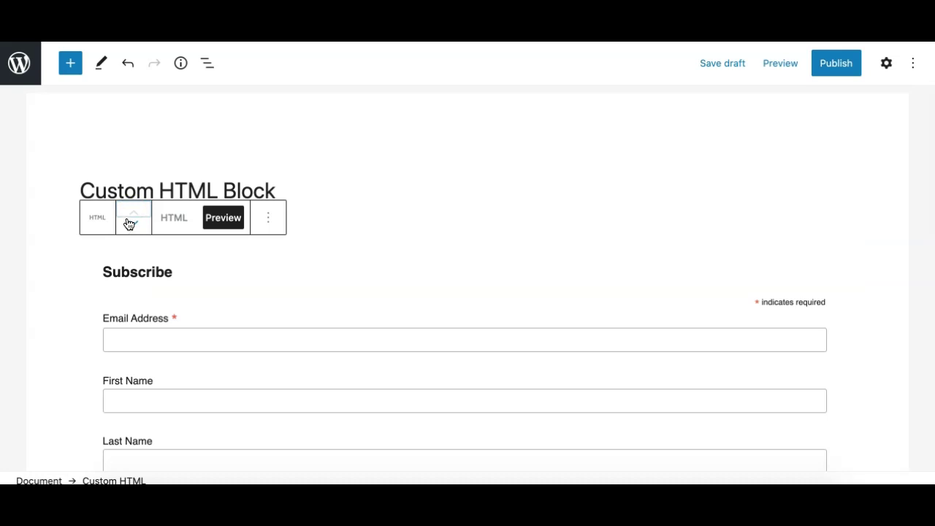
pyautogui.moveTo(129, 214); pyautogui.dragTo(207, 206)
pyautogui.moveTo(207, 205); pyautogui.dragTo(207, 205)
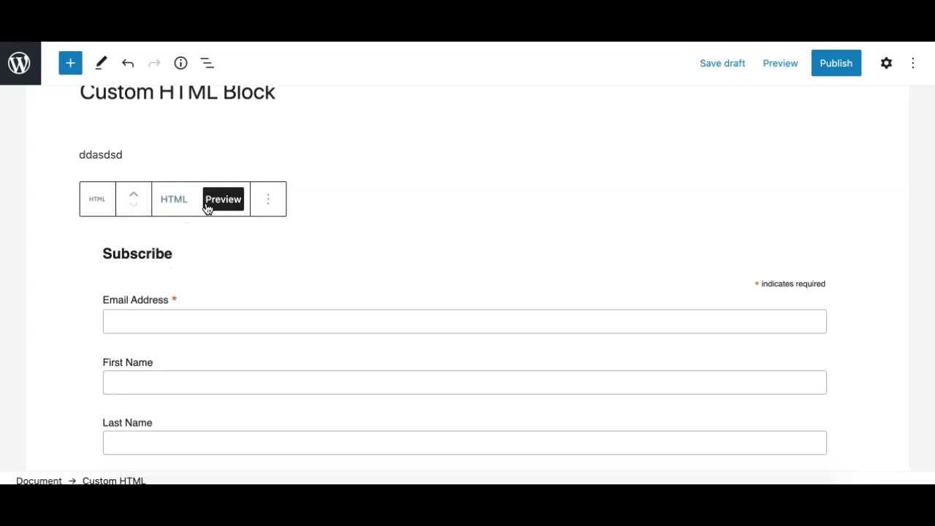
# Step: Switch the Custom HTML block to its HTML code and back to the rendered form preview
pyautogui.click(176, 200)
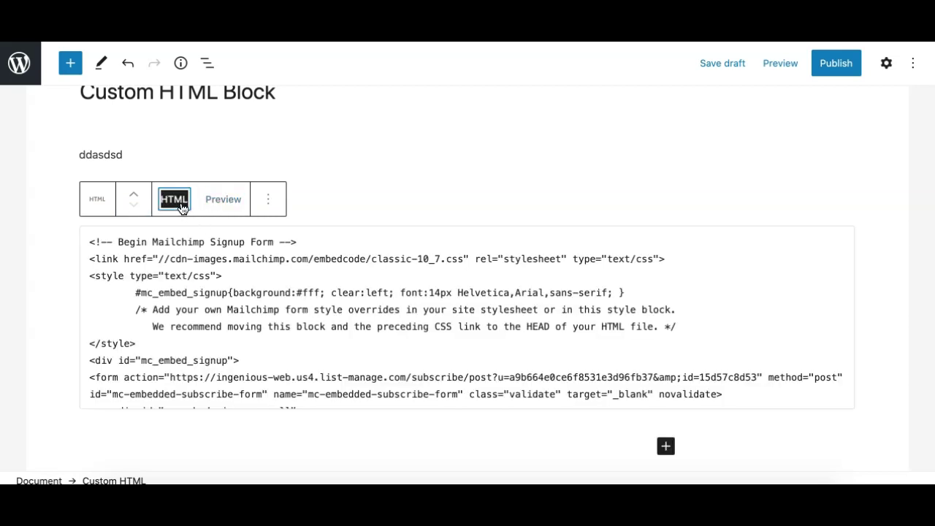
pyautogui.click(175, 204)
pyautogui.tripleClick(154, 310)
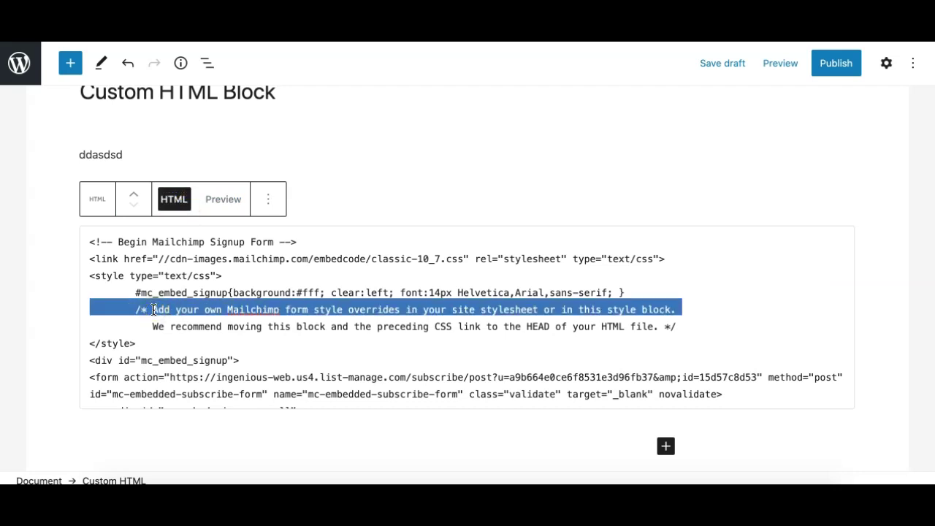
pyautogui.click(209, 198)
pyautogui.click(210, 206)
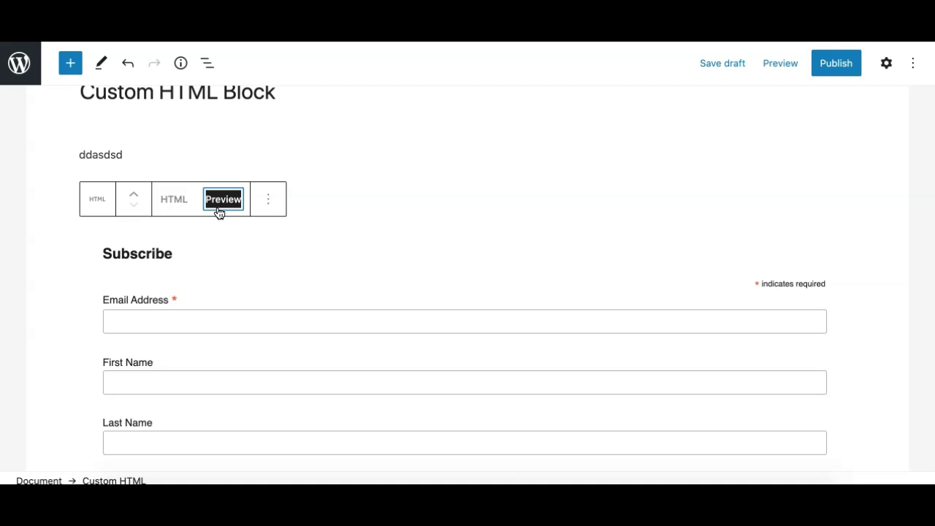
# Step: Open the settings of the Custom HTML block and examine them alongside the form preview
pyautogui.scroll(-2, 190, 343)
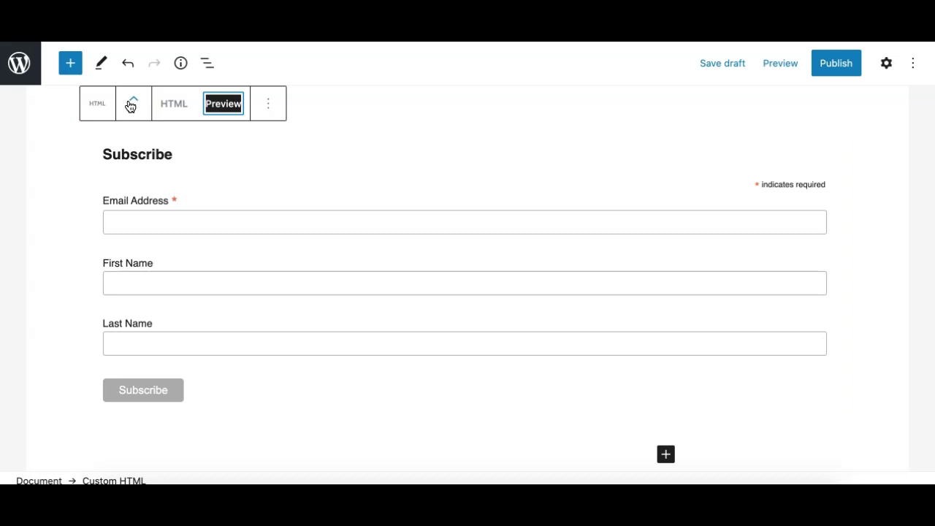
pyautogui.click(885, 64)
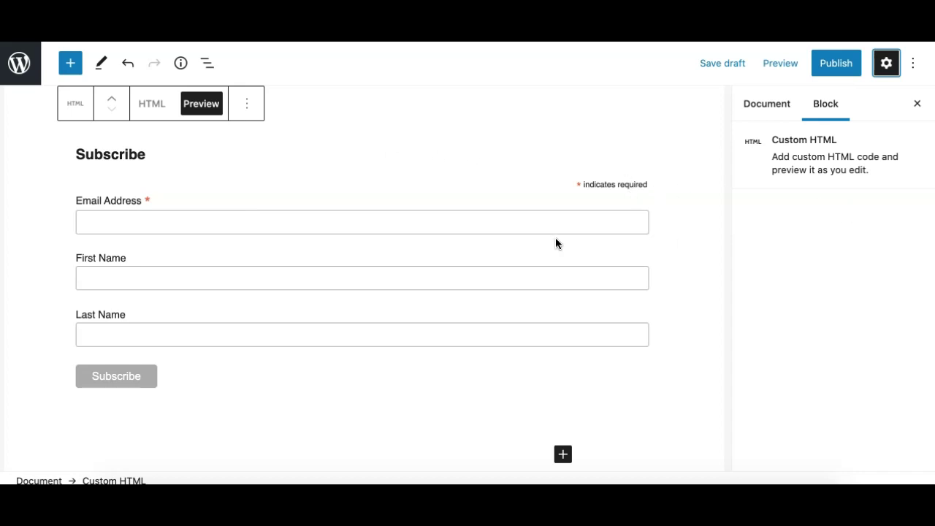
pyautogui.scroll(-1, 555, 238)
pyautogui.scroll(3, 346, 211)
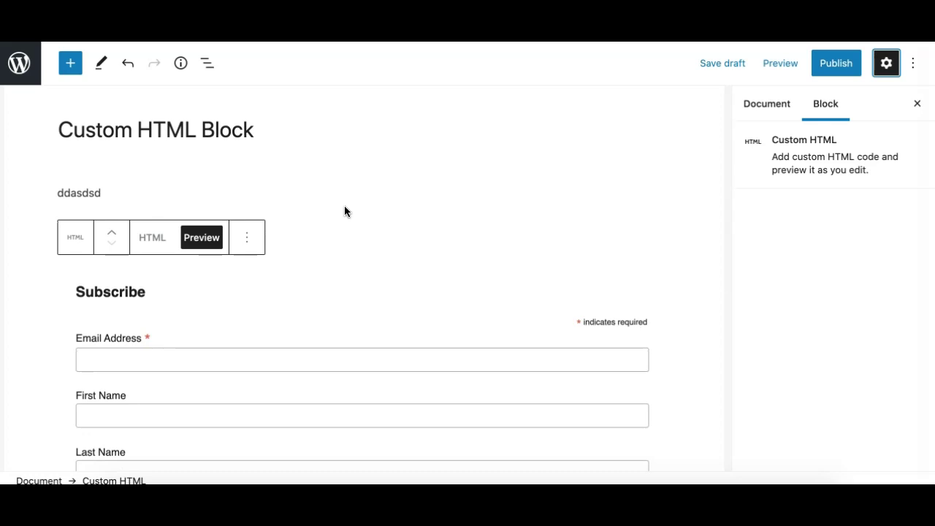
pyautogui.scroll(-3, 390, 328)
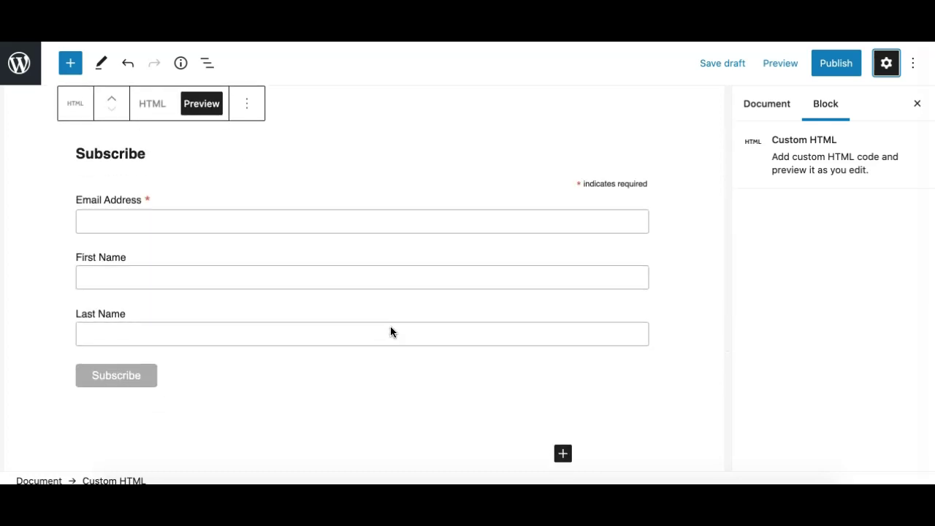